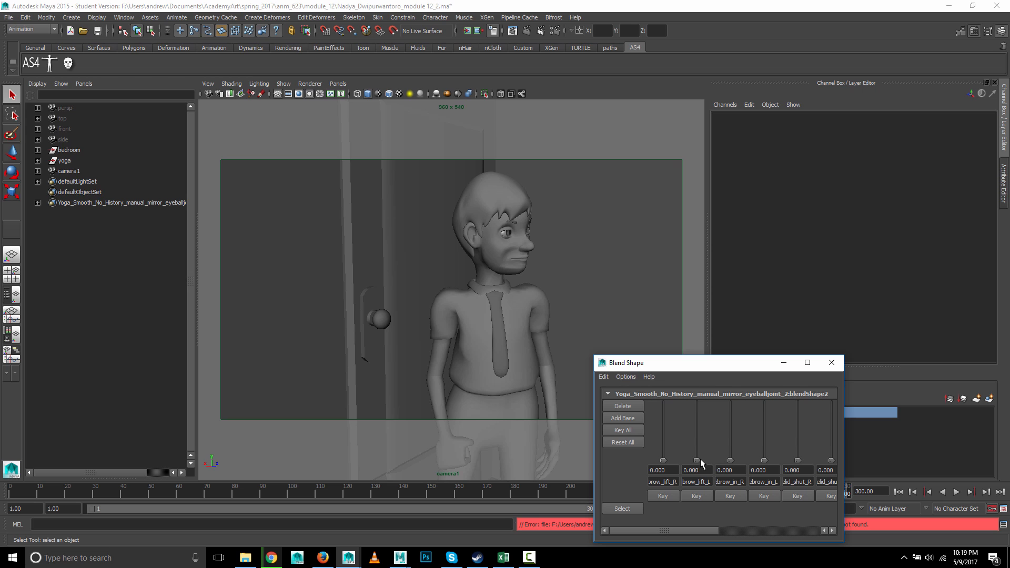
Test the left brow lift blend shape on the character and close the Blend Shape editor
{"action": "mouse_move", "coordinate": [698, 460]}
{"action": "left_mouse_down"}
{"action": "mouse_move", "coordinate": [695, 427]}
{"action": "mouse_move", "coordinate": [690, 468]}
{"action": "left_mouse_up"}
{"action": "left_click_drag", "start_coordinate": [695, 368], "coordinate": [188, 270]}
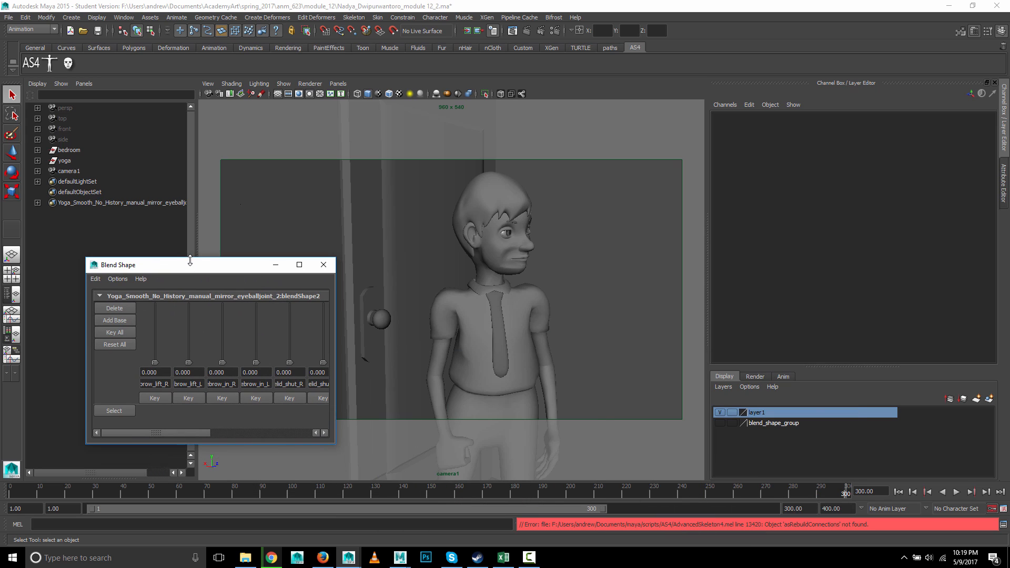
{"action": "left_click", "coordinate": [324, 264]}
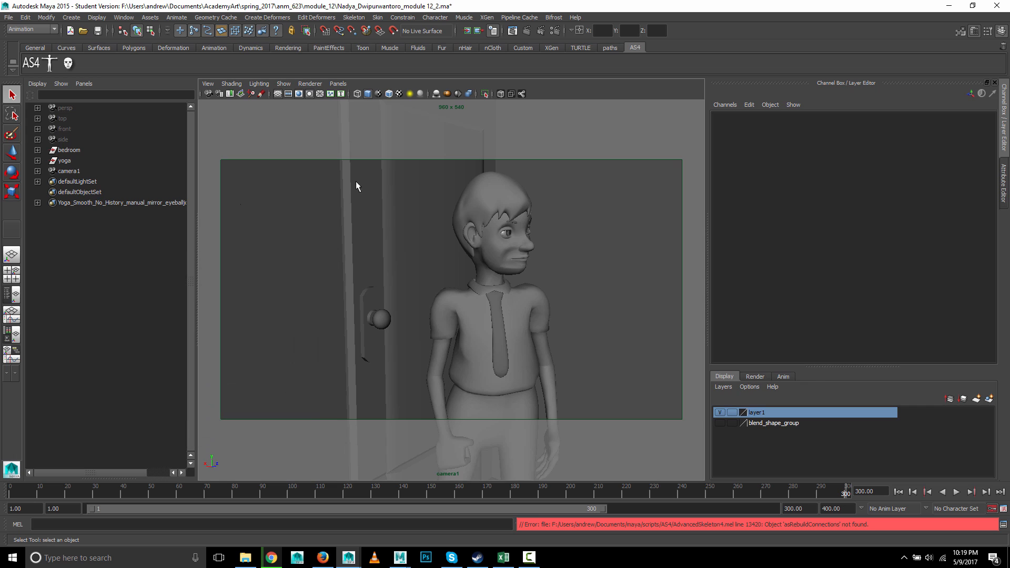
Review the advanced deformation order setting in the Create Blend Shape options and close them without creating anything
{"action": "left_click", "coordinate": [268, 18]}
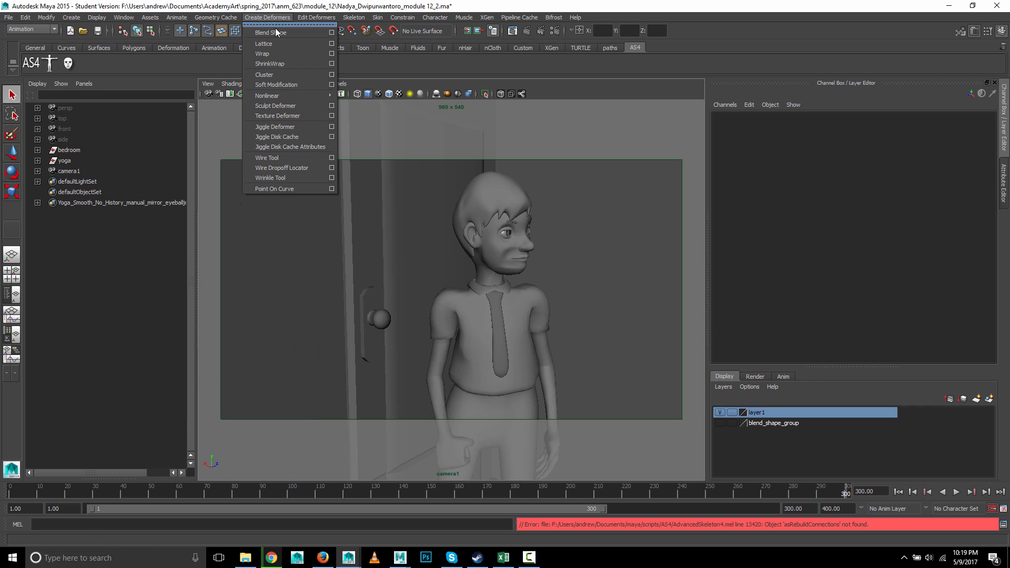
{"action": "left_click", "coordinate": [332, 33]}
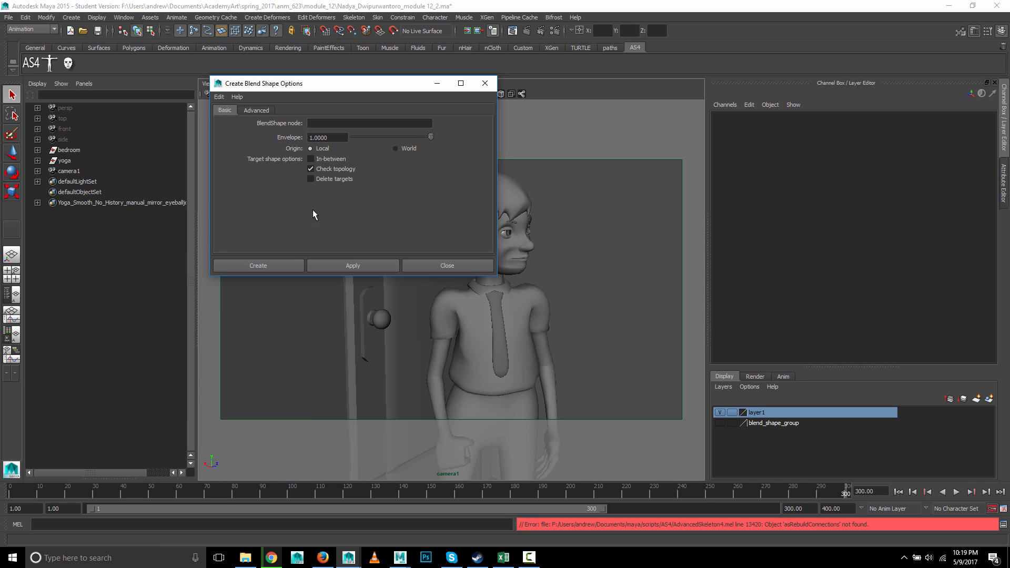
{"action": "left_click", "coordinate": [257, 111]}
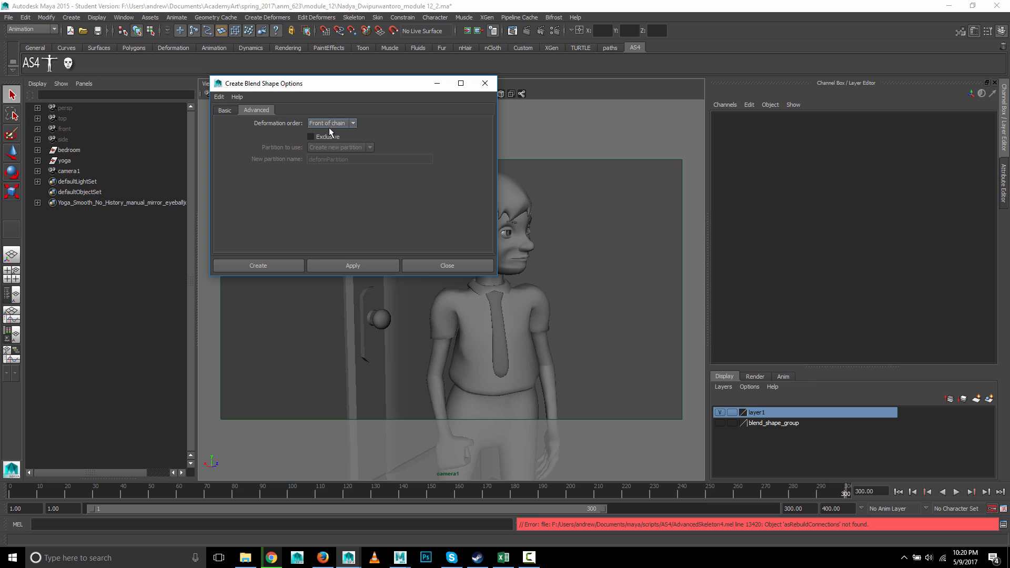
{"action": "left_click", "coordinate": [427, 262]}
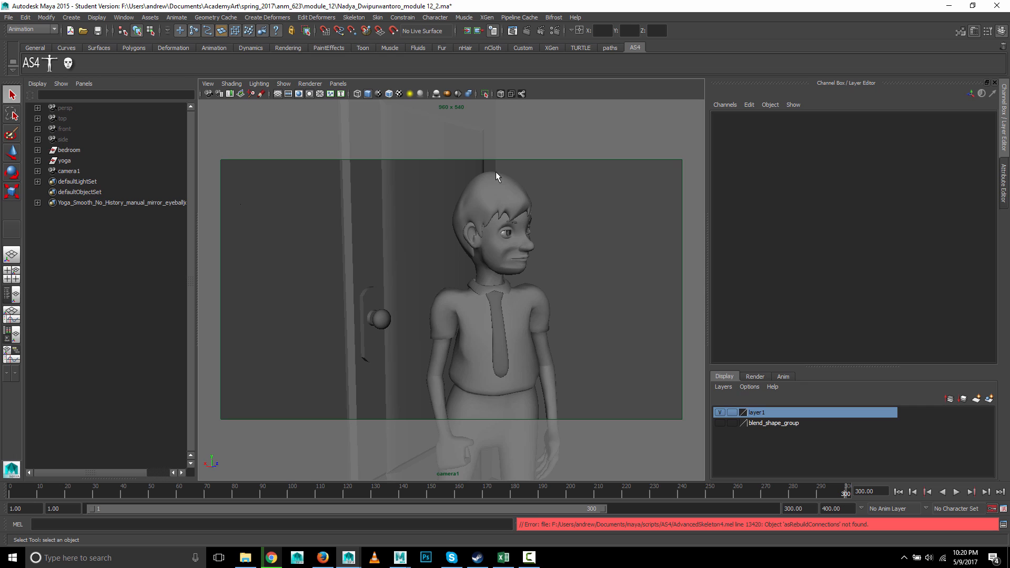
Inspect the body mesh's input nodes in the Attribute Editor, including blendShape2 and polyDelEdge4
{"action": "left_click", "coordinate": [497, 238]}
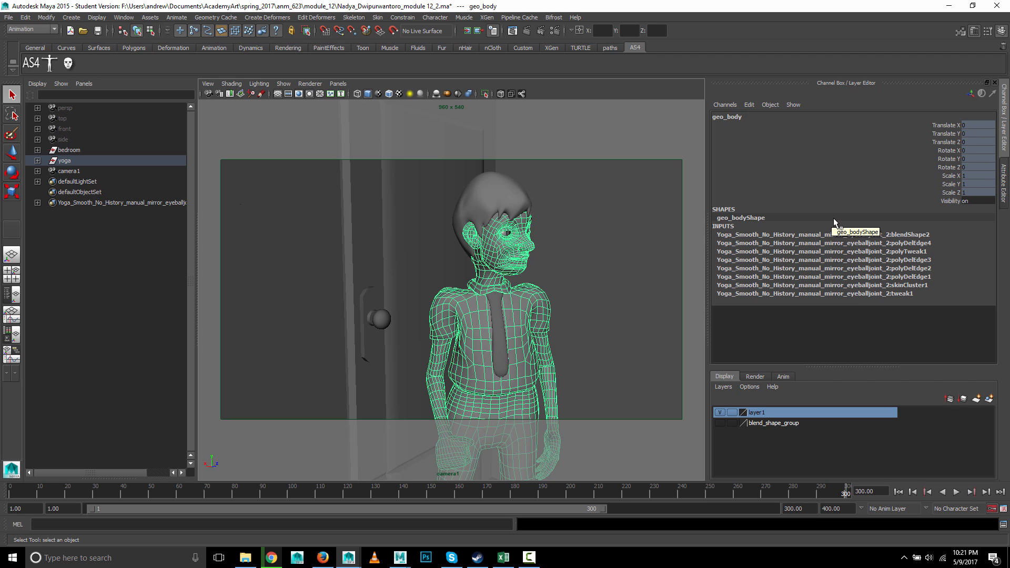
{"action": "left_click", "coordinate": [1004, 190]}
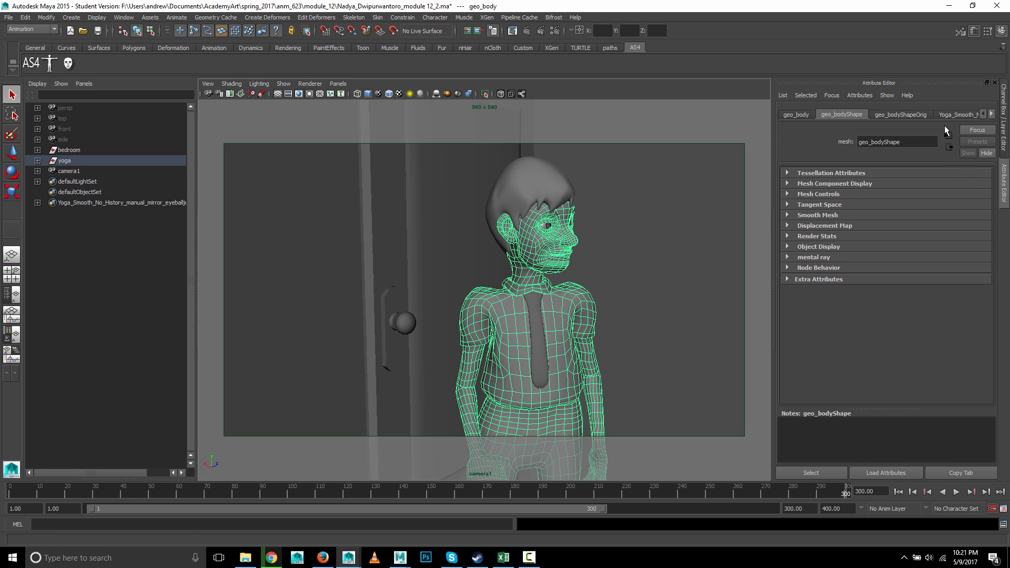
{"action": "left_click", "coordinate": [992, 114]}
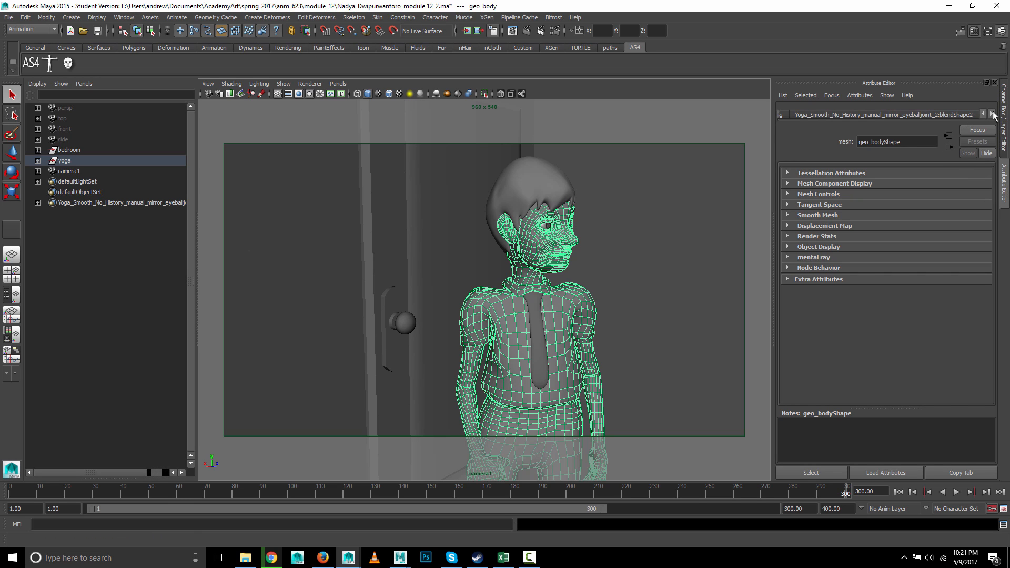
{"action": "left_click", "coordinate": [991, 114]}
{"action": "left_click", "coordinate": [972, 114]}
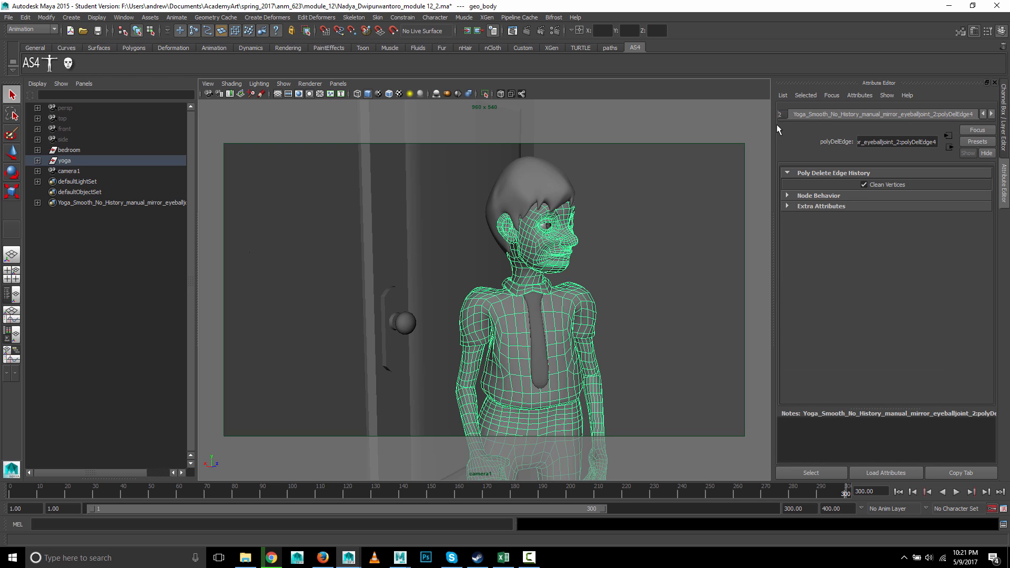
{"action": "left_click_drag", "start_coordinate": [773, 124], "coordinate": [382, 122]}
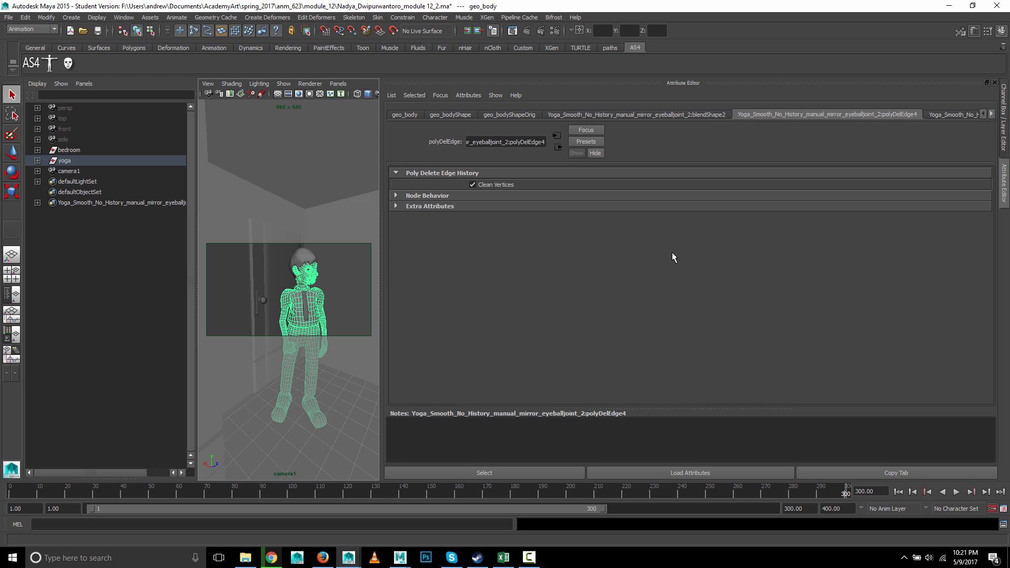
{"action": "left_click", "coordinate": [481, 471]}
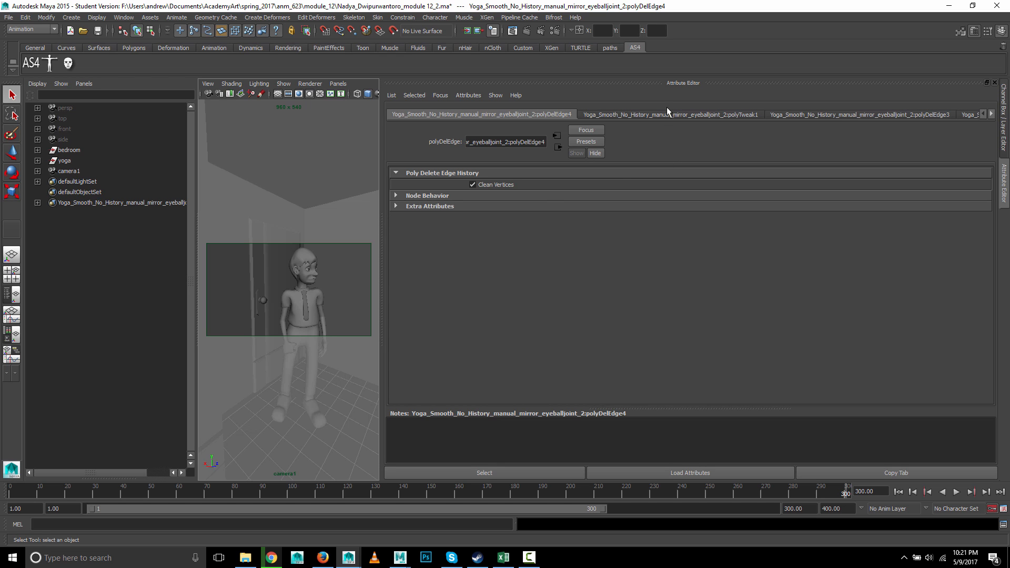
{"action": "left_click_drag", "start_coordinate": [384, 270], "coordinate": [774, 275]}
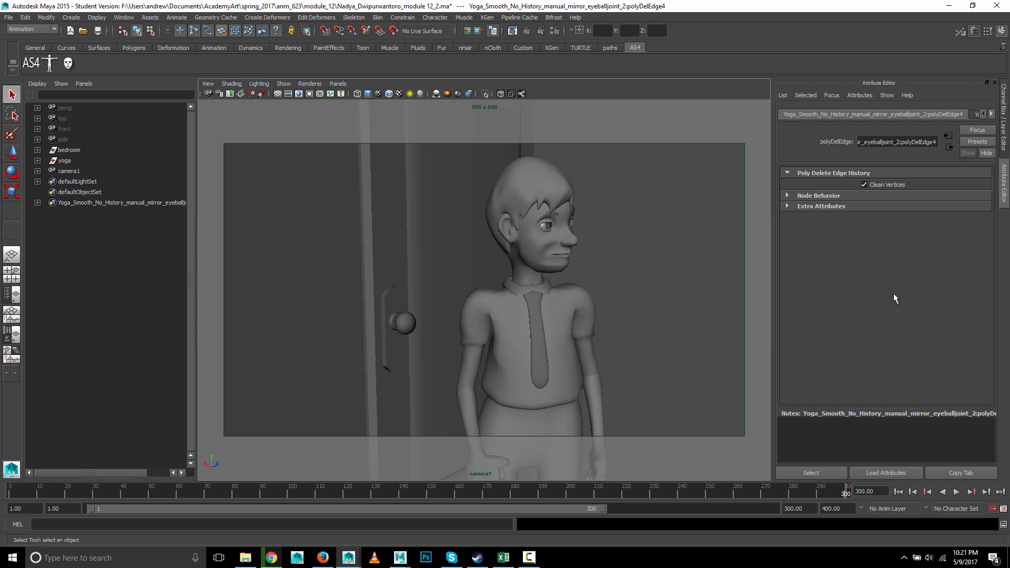
Select the body mesh and delete its non-deformer history
{"action": "left_click", "coordinate": [531, 257]}
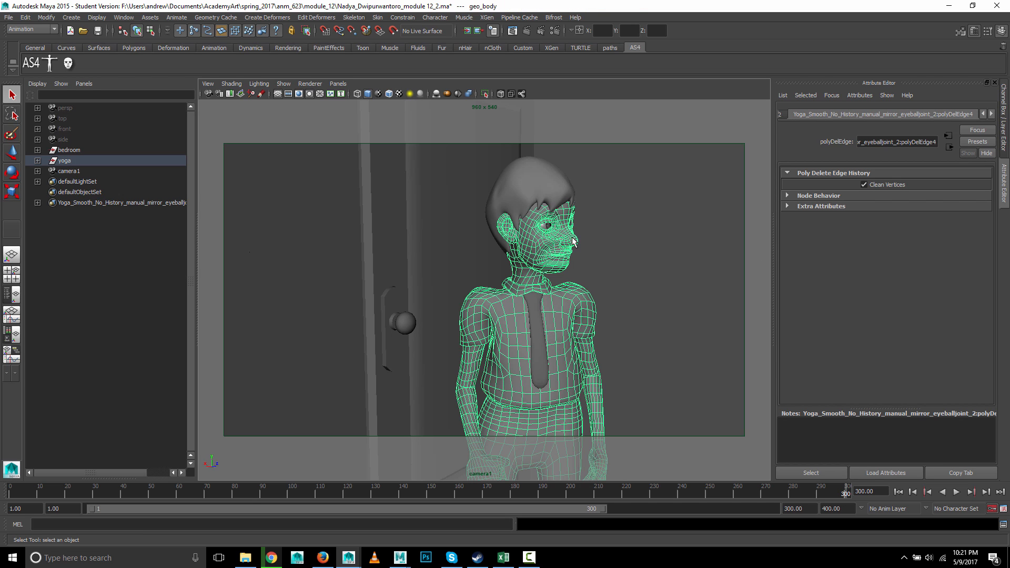
{"action": "left_click", "coordinate": [1003, 142]}
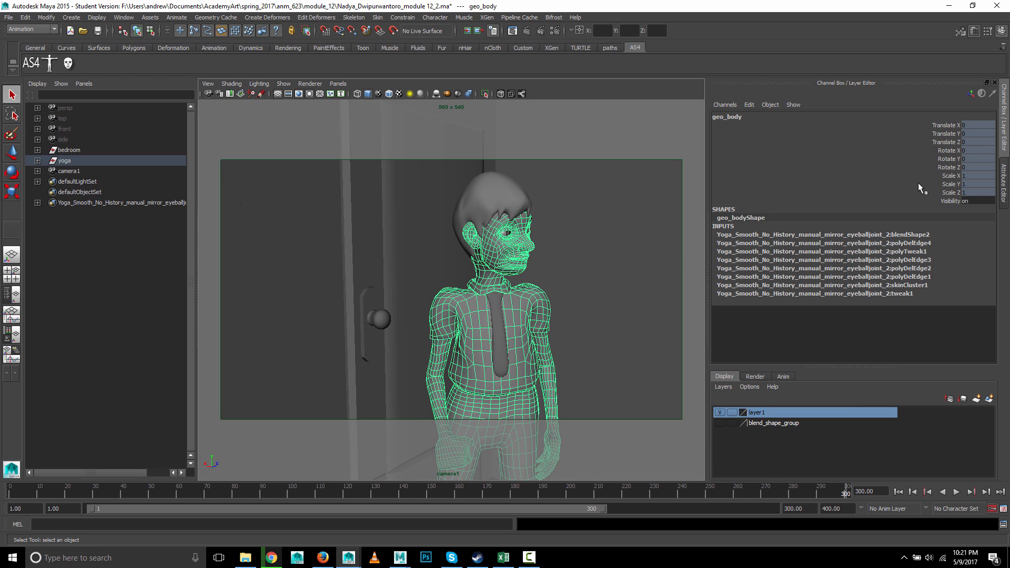
{"action": "left_click", "coordinate": [25, 17]}
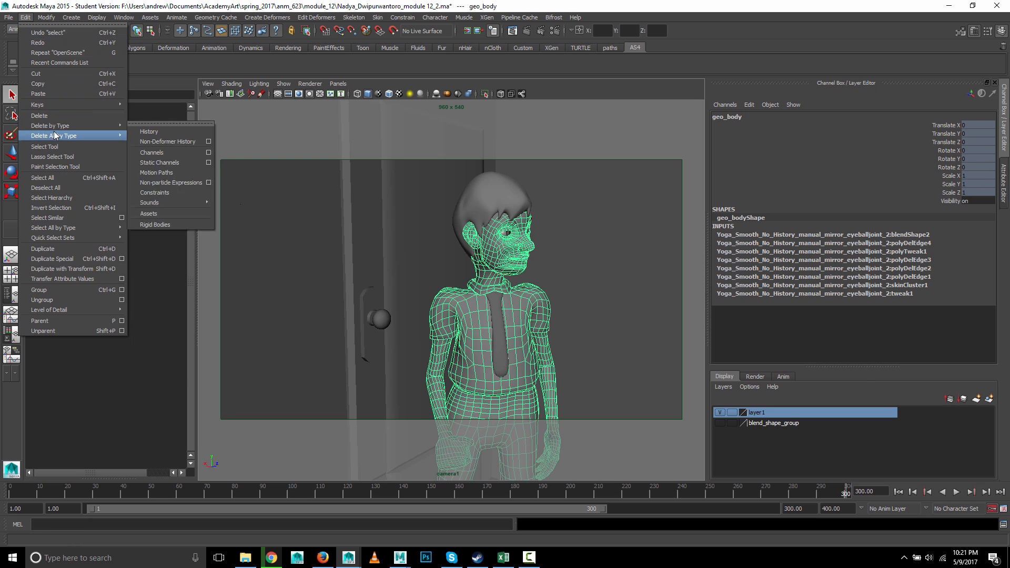
{"action": "mouse_move", "coordinate": [68, 126]}
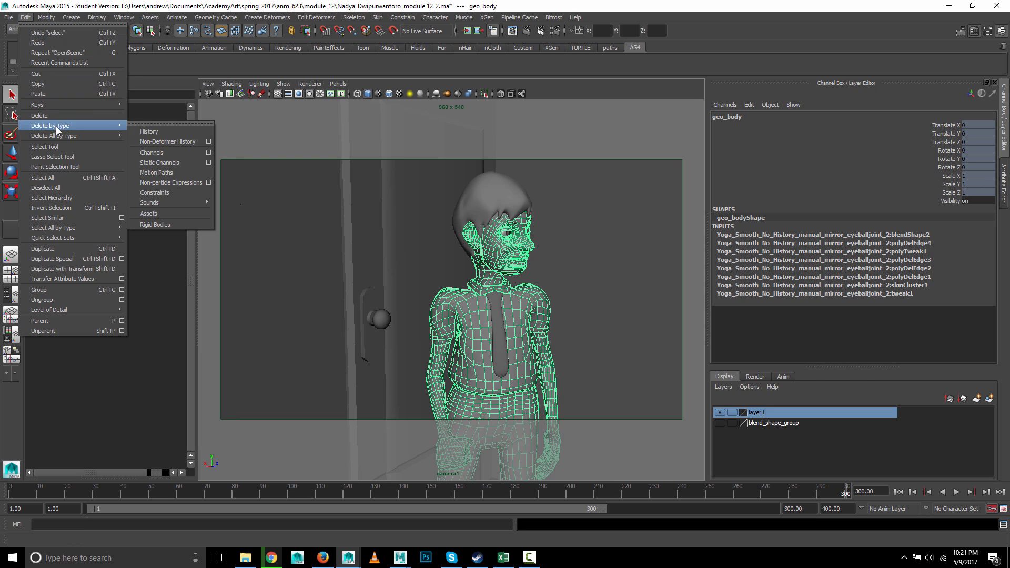
{"action": "left_click", "coordinate": [165, 133]}
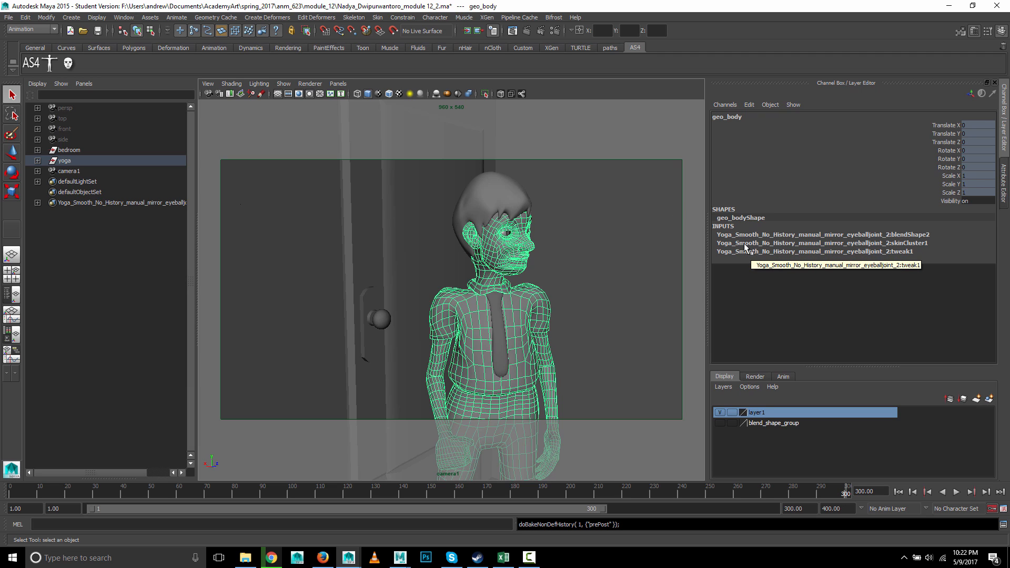
Move blendShape2 below skinCluster1 in the body mesh's list of input operations and close the list
{"action": "left_click", "coordinate": [456, 31]}
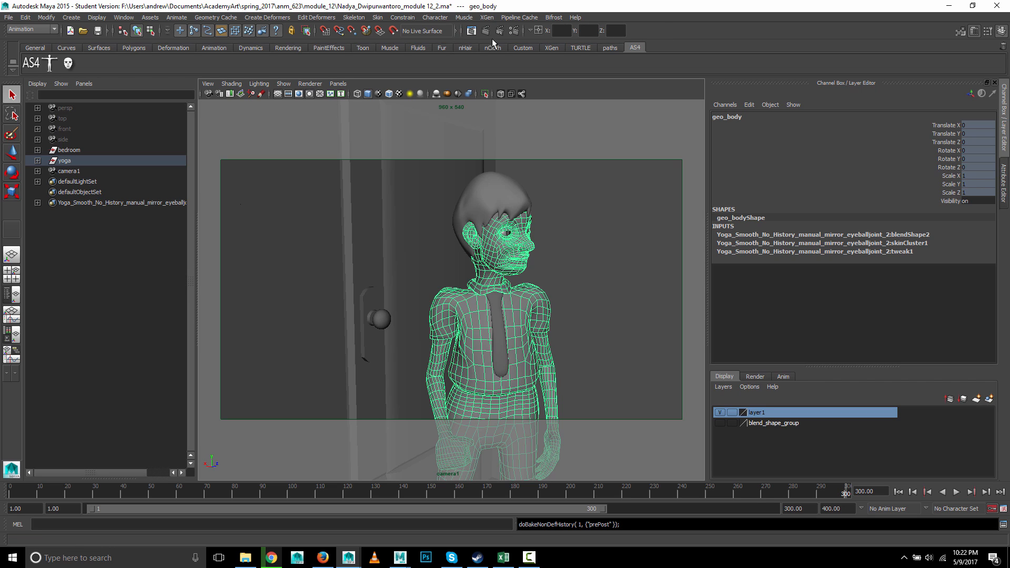
{"action": "left_click", "coordinate": [456, 30]}
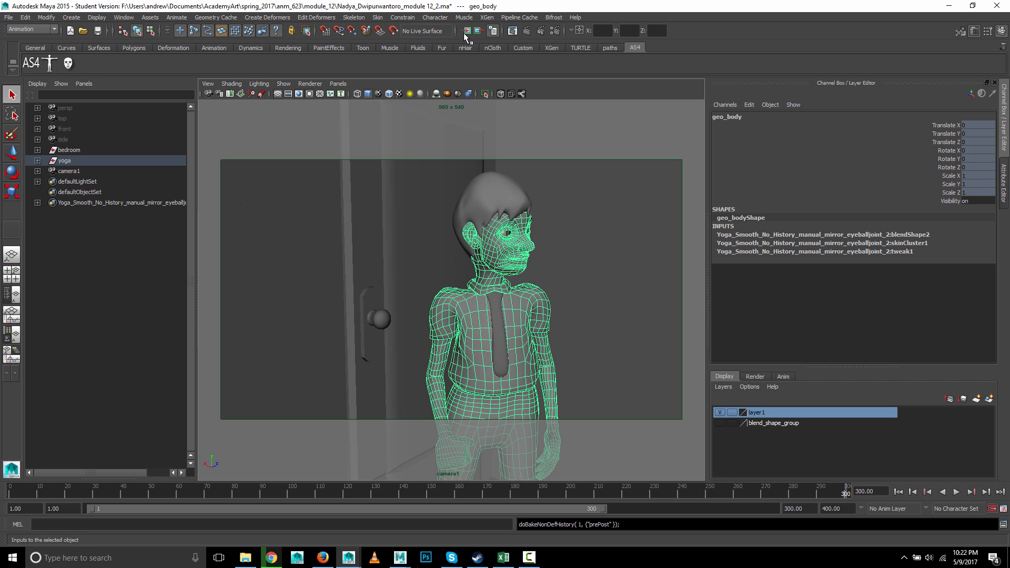
{"action": "left_click", "coordinate": [463, 33]}
{"action": "left_click", "coordinate": [486, 100]}
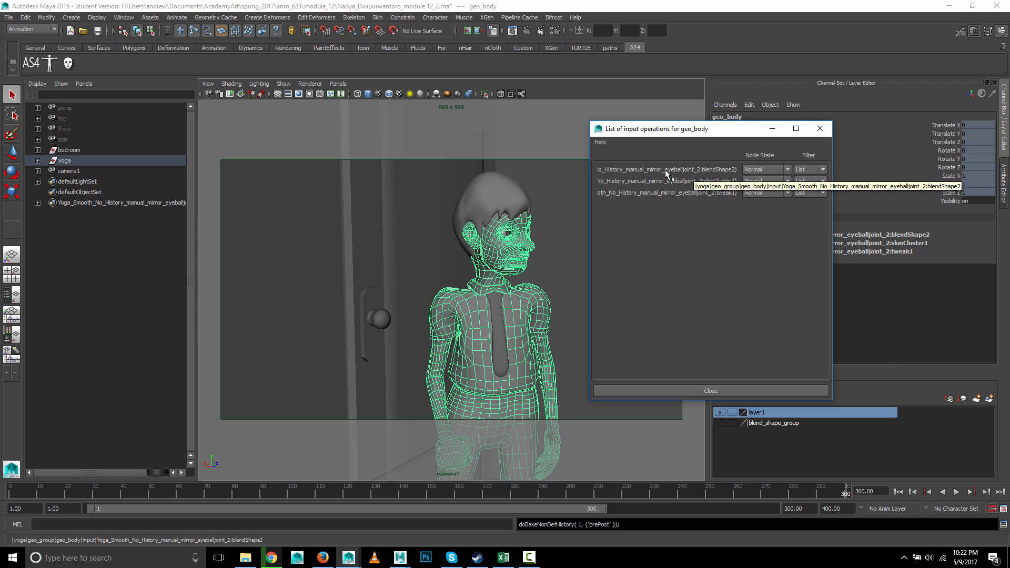
{"action": "middle_click_drag", "start_coordinate": [665, 169], "coordinate": [666, 183]}
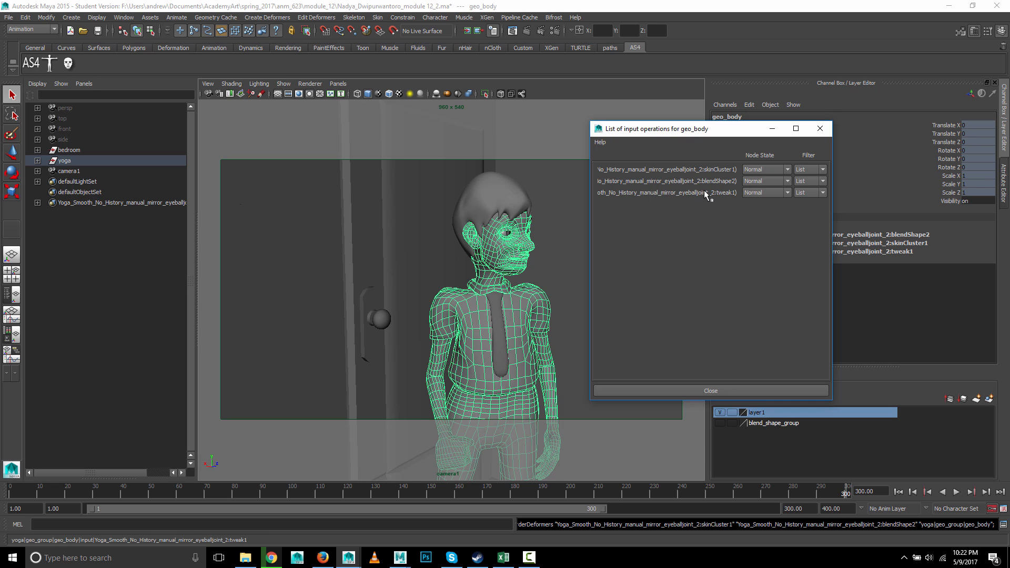
{"action": "left_click", "coordinate": [760, 391]}
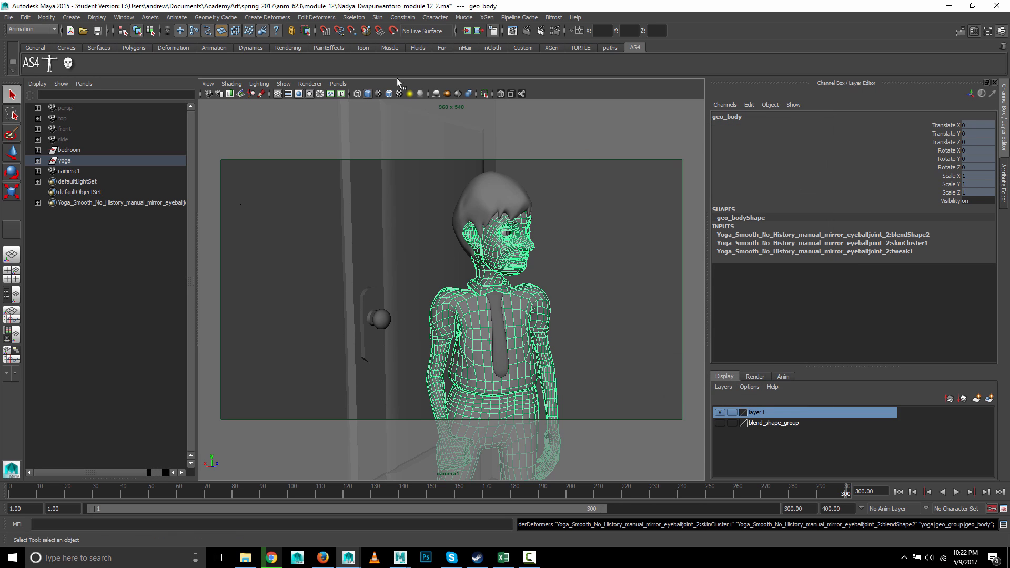
Reopen the Blend Shape editor and test the right eyelid shut shape
{"action": "left_click", "coordinate": [126, 17]}
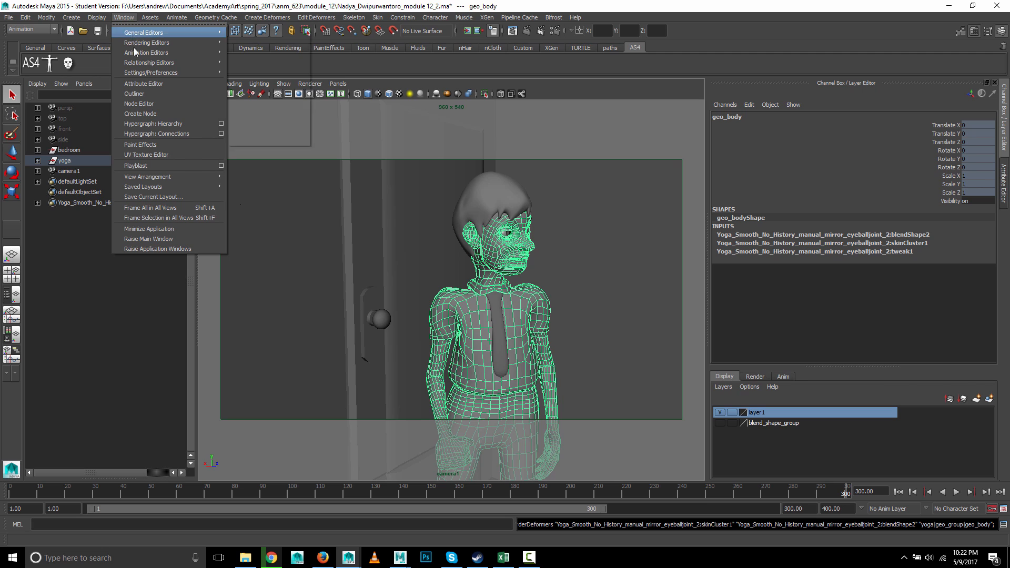
{"action": "mouse_move", "coordinate": [140, 54]}
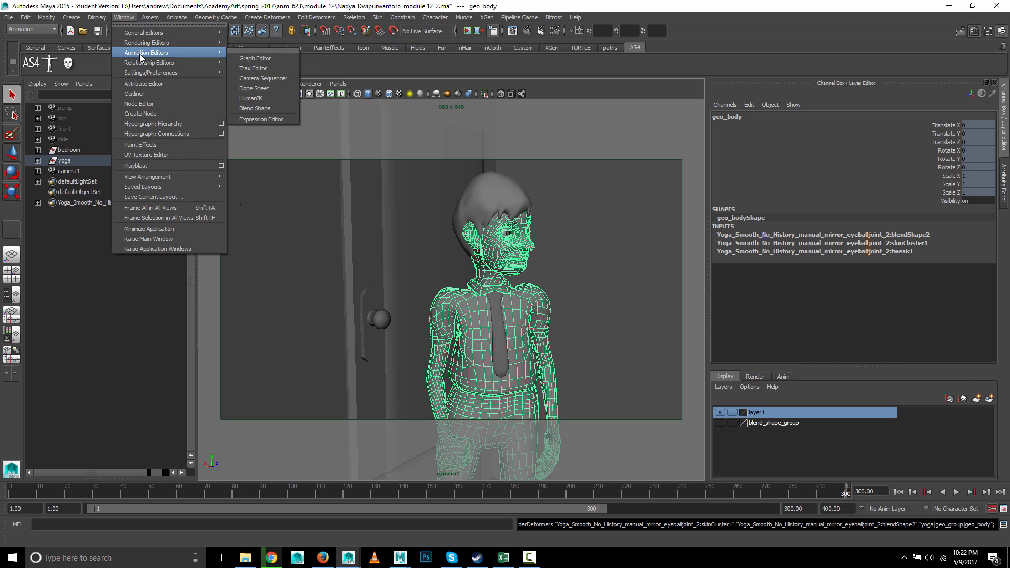
{"action": "left_click", "coordinate": [277, 109]}
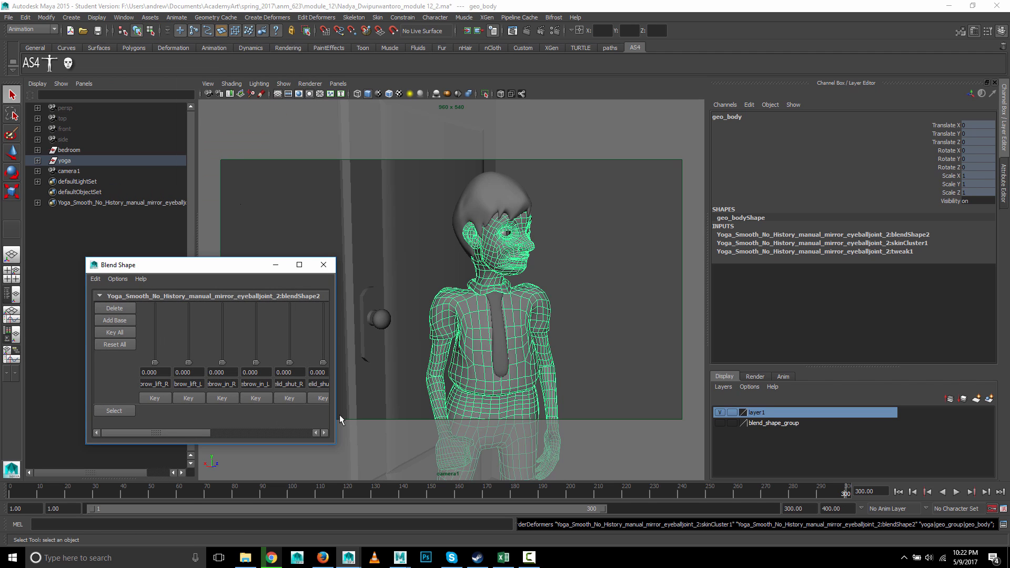
{"action": "left_click_drag", "start_coordinate": [291, 362], "coordinate": [304, 428]}
Move blendShape2 below skinCluster4 in the hair mesh's list of input operations
{"action": "left_click", "coordinate": [498, 188]}
{"action": "left_click", "coordinate": [467, 32]}
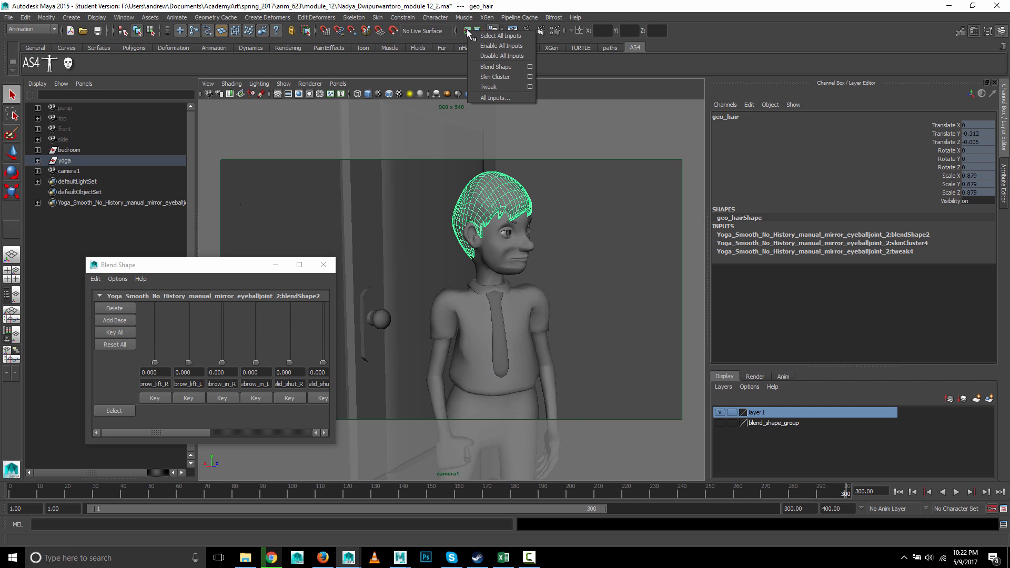
{"action": "left_click", "coordinate": [483, 98]}
{"action": "middle_click_drag", "start_coordinate": [656, 168], "coordinate": [659, 181]}
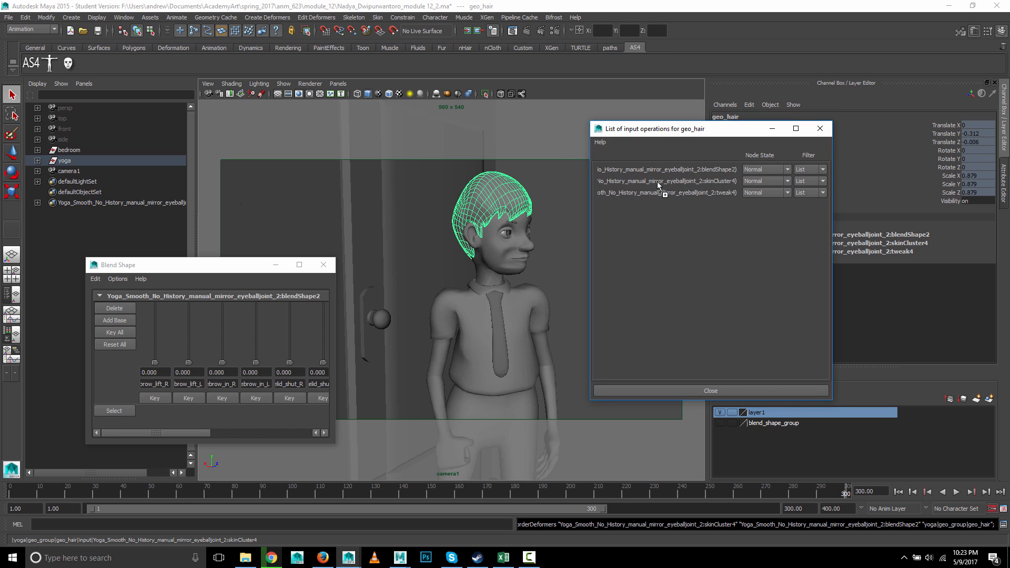
Move blendShape2 below the skin cluster in the input operations of both eyebrows and the tie
{"action": "left_click", "coordinate": [514, 222]}
{"action": "middle_click_drag", "start_coordinate": [629, 175], "coordinate": [626, 181]}
{"action": "left_click", "coordinate": [531, 219]}
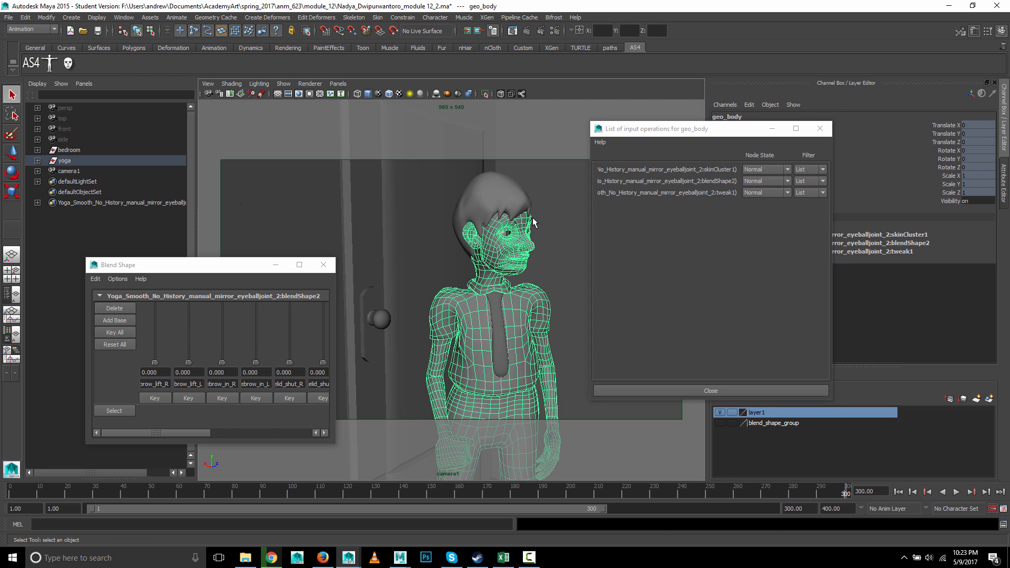
{"action": "left_click", "coordinate": [532, 221]}
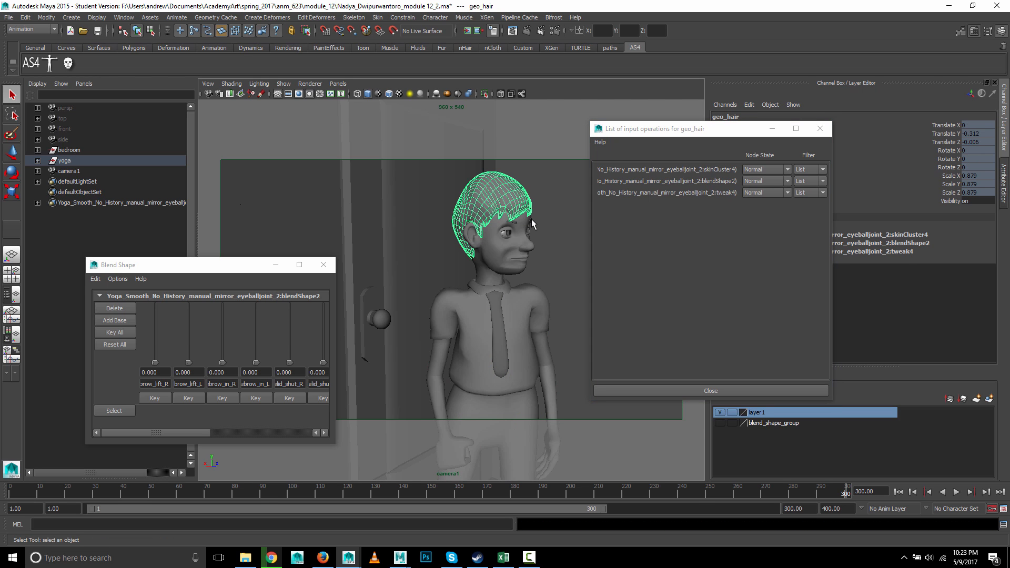
{"action": "left_click", "coordinate": [535, 220]}
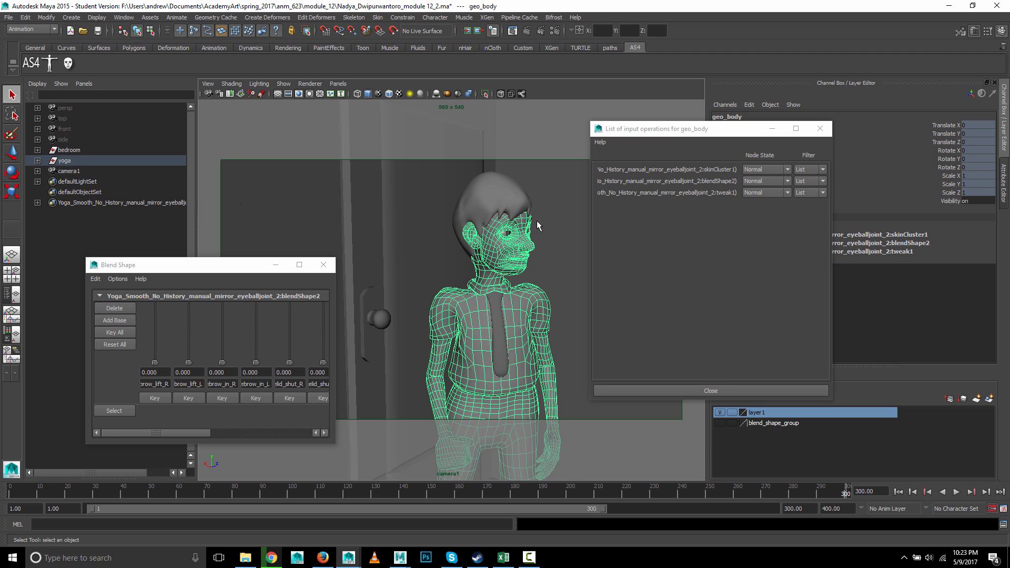
{"action": "left_click", "coordinate": [534, 220]}
{"action": "left_click", "coordinate": [530, 219]}
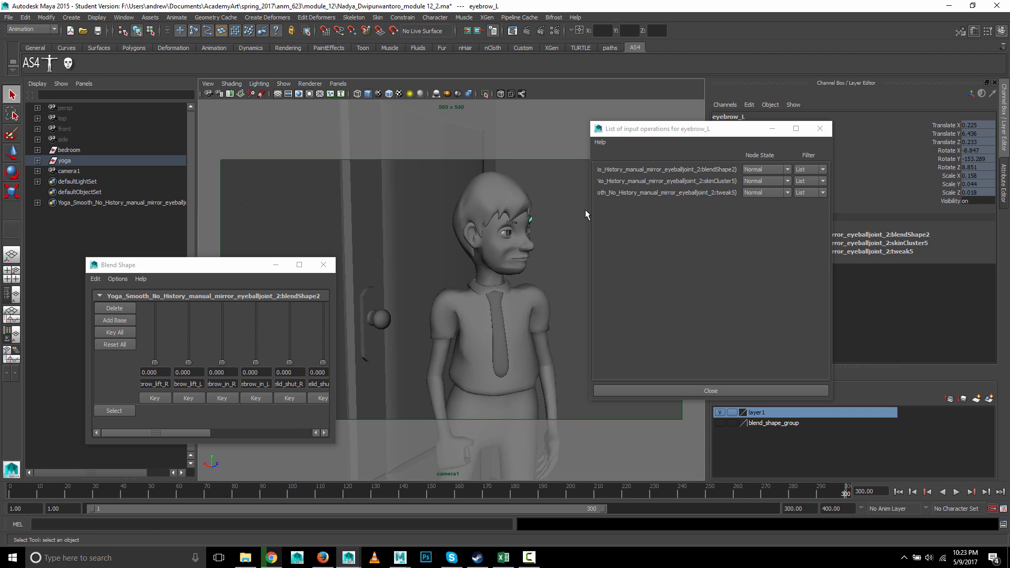
{"action": "middle_click_drag", "start_coordinate": [670, 181], "coordinate": [675, 184]}
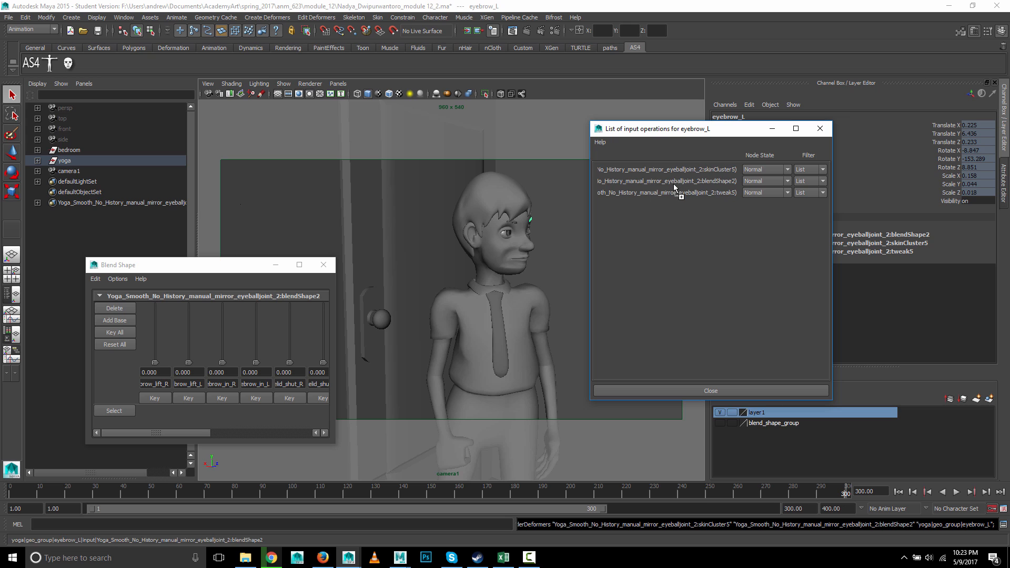
{"action": "left_click", "coordinate": [498, 342]}
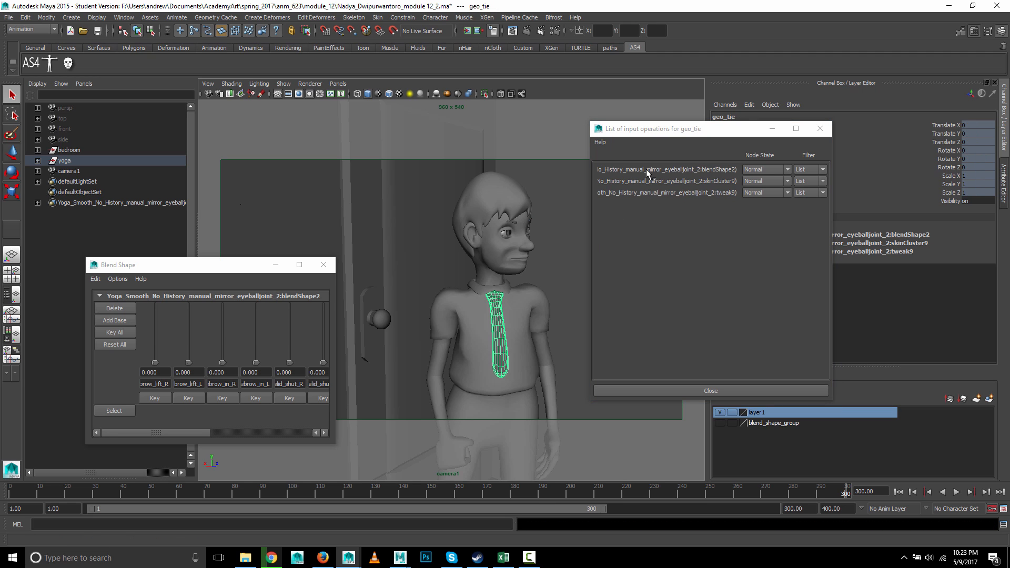
{"action": "middle_click_drag", "start_coordinate": [646, 169], "coordinate": [645, 181]}
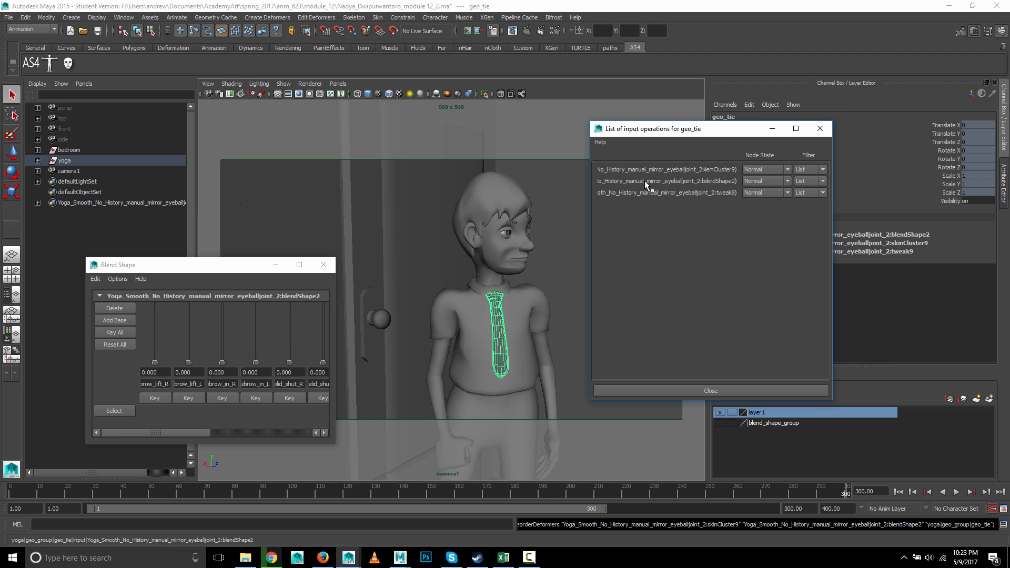
Test the left brow-in, both eyelid shut and both frown blend shapes on the posed character
{"action": "left_click", "coordinate": [291, 360]}
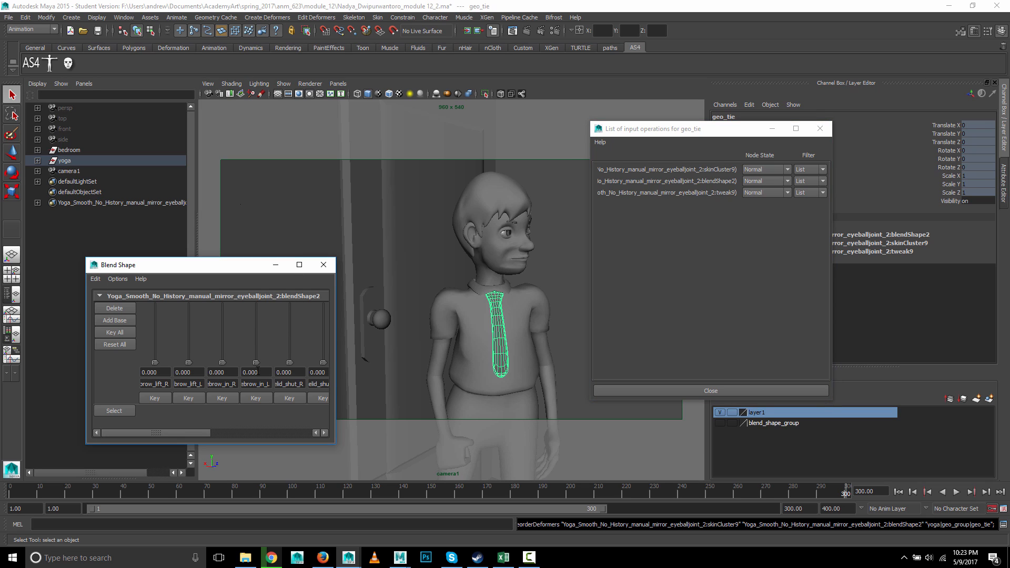
{"action": "left_click_drag", "start_coordinate": [256, 363], "coordinate": [258, 359]}
{"action": "left_click_drag", "start_coordinate": [256, 305], "coordinate": [267, 402]}
{"action": "left_click_drag", "start_coordinate": [323, 363], "coordinate": [320, 426]}
{"action": "left_click_drag", "start_coordinate": [194, 432], "coordinate": [294, 434]}
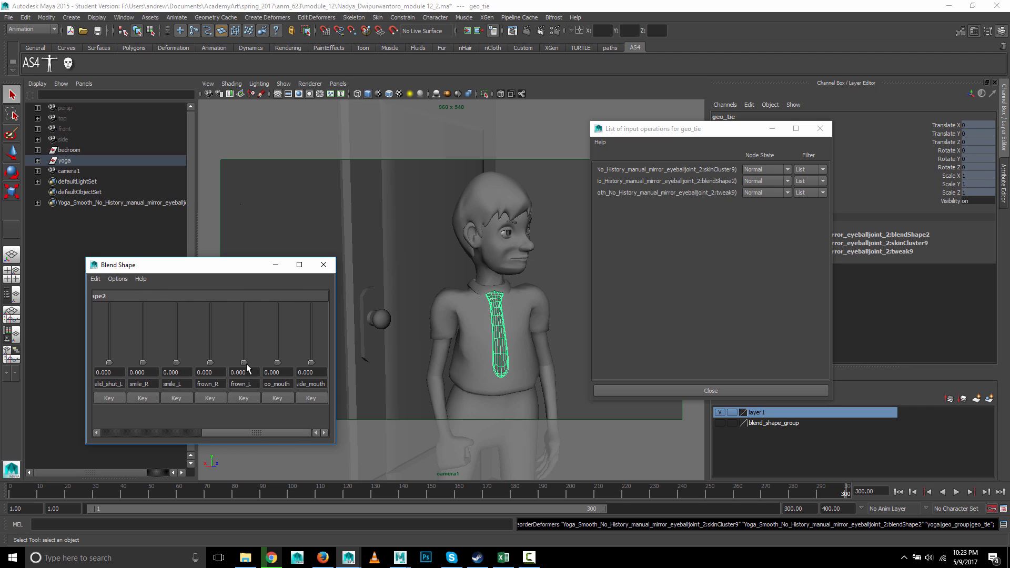
{"action": "left_click_drag", "start_coordinate": [246, 364], "coordinate": [265, 444]}
{"action": "left_click_drag", "start_coordinate": [211, 363], "coordinate": [216, 254]}
{"action": "mouse_move", "coordinate": [217, 442]}
{"action": "left_mouse_down"}
{"action": "mouse_move", "coordinate": [219, 263]}
{"action": "mouse_move", "coordinate": [219, 434]}
{"action": "left_mouse_up"}
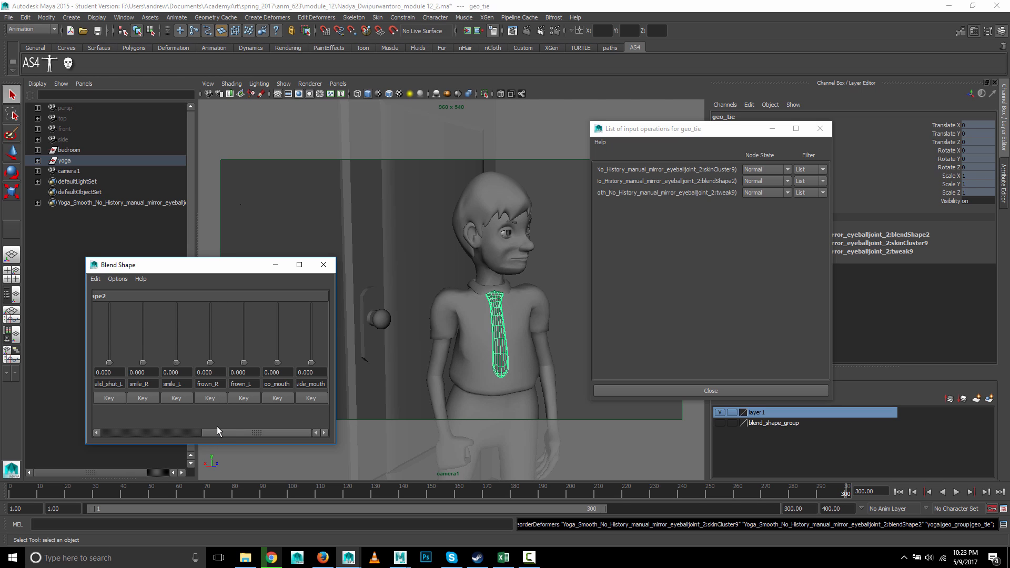